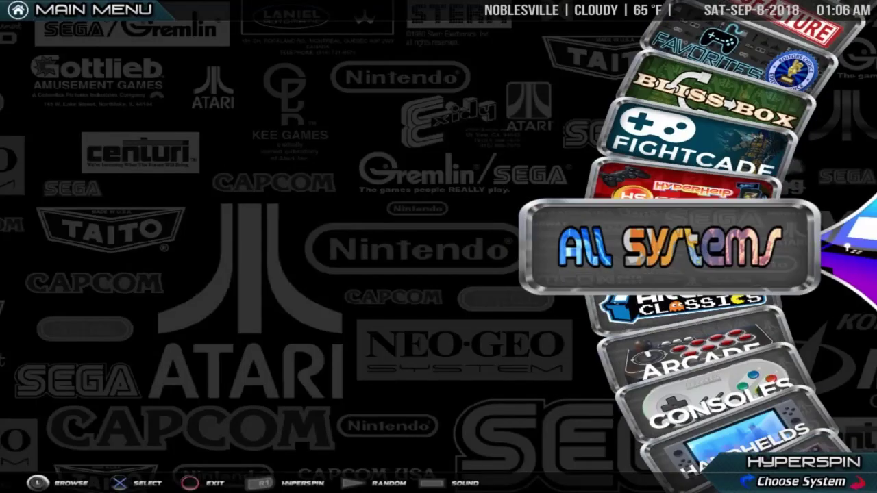
{"action": "key", "text": "Down"}
{"action": "key", "text": "Down"}
{"action": "key", "text": "Down"}
{"action": "key", "text": "Down"}
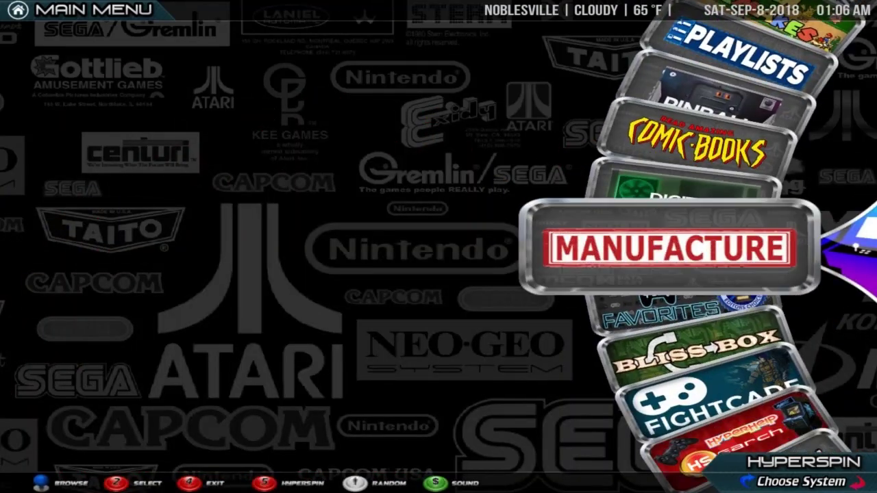
Bring up the main menu wheel, enter the Manufacture sub-wheel, and back out again
{"action": "key", "text": "Return"}
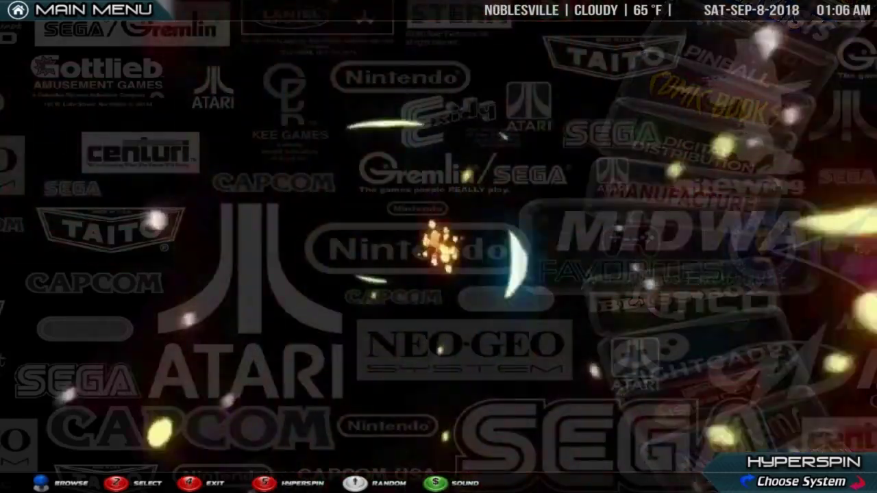
{"action": "key", "text": "Escape"}
Step the main wheel down past Bliss Box to Fightcade
{"action": "key", "text": "Down"}
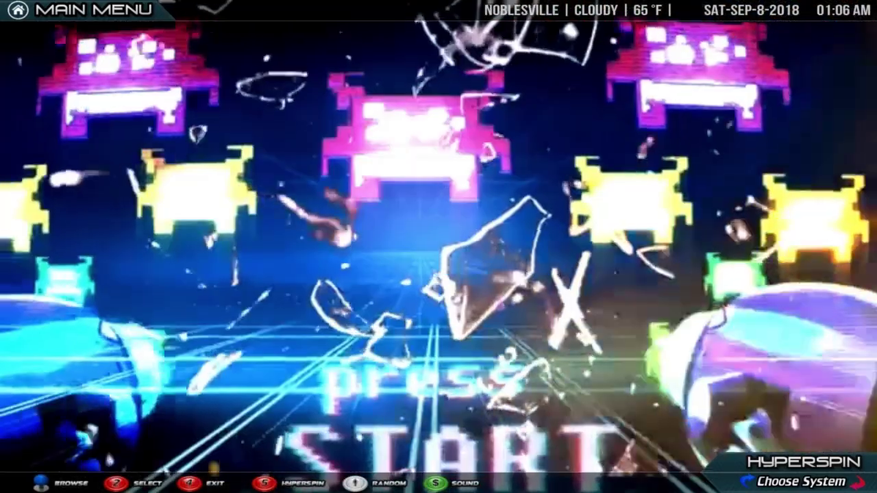
{"action": "key", "text": "Down"}
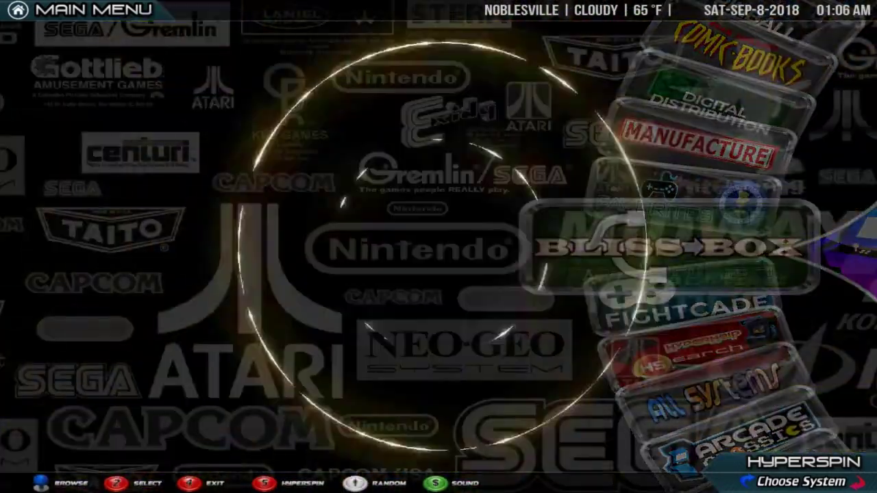
{"action": "key", "text": "Down"}
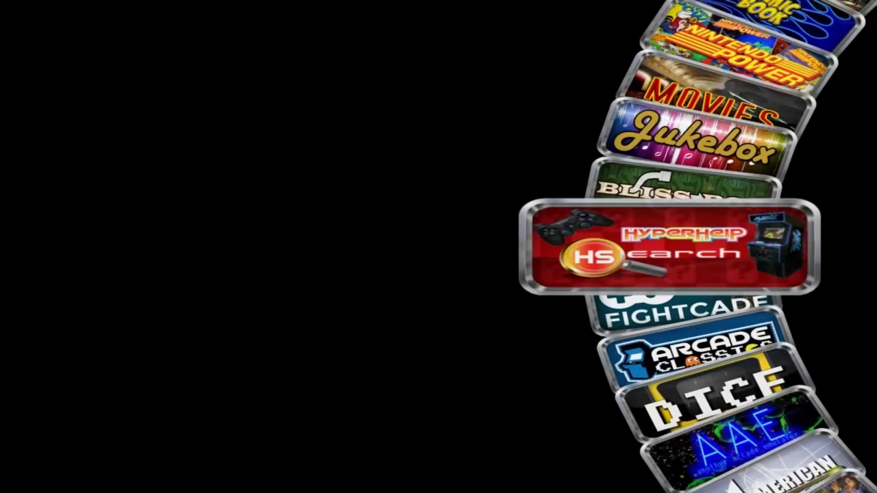
Scroll the system wheel through Fightcade, Arcade Classics, DICE, Hikaru and Atomiswave to Taito Type X
{"action": "key", "text": "Down"}
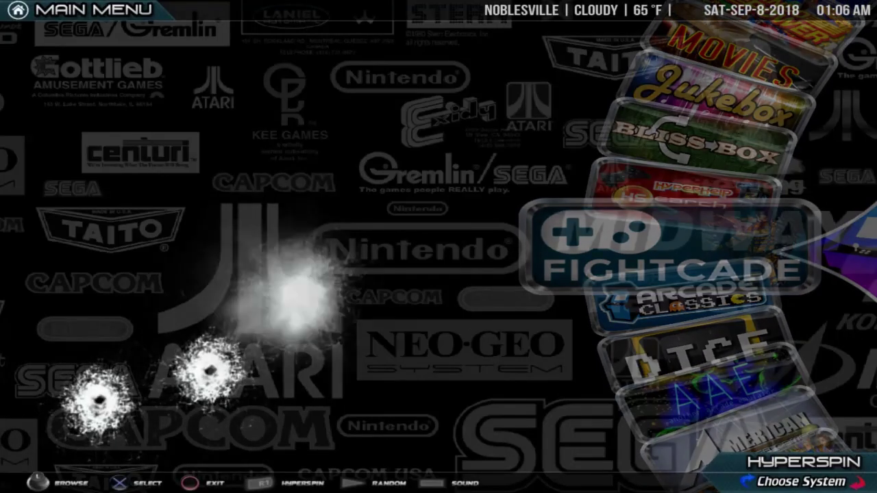
{"action": "key", "text": "Down"}
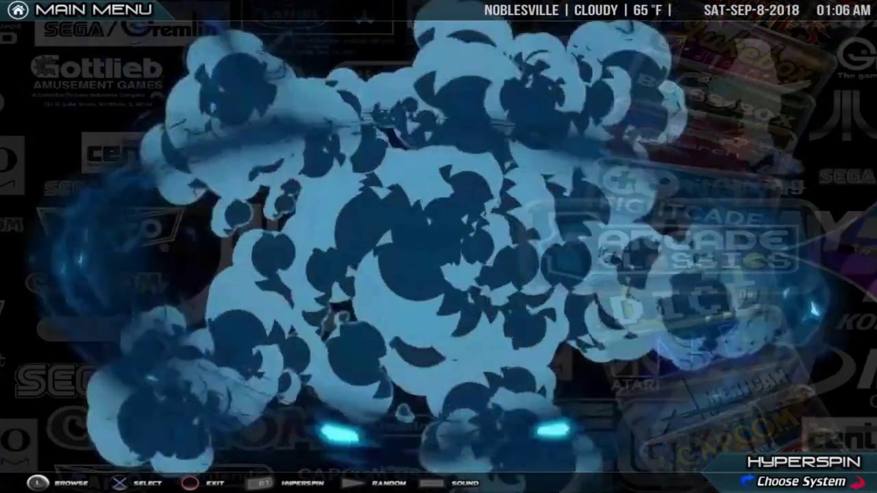
{"action": "key", "text": "Down"}
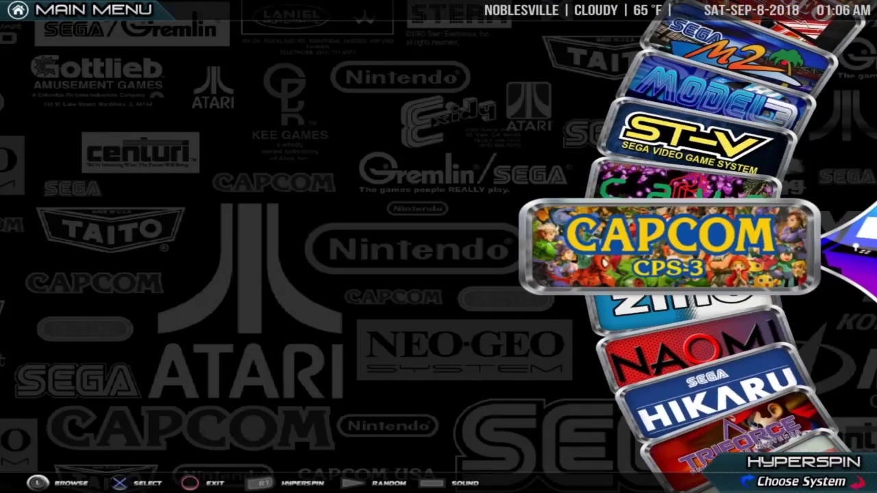
{"action": "key", "text": "Down"}
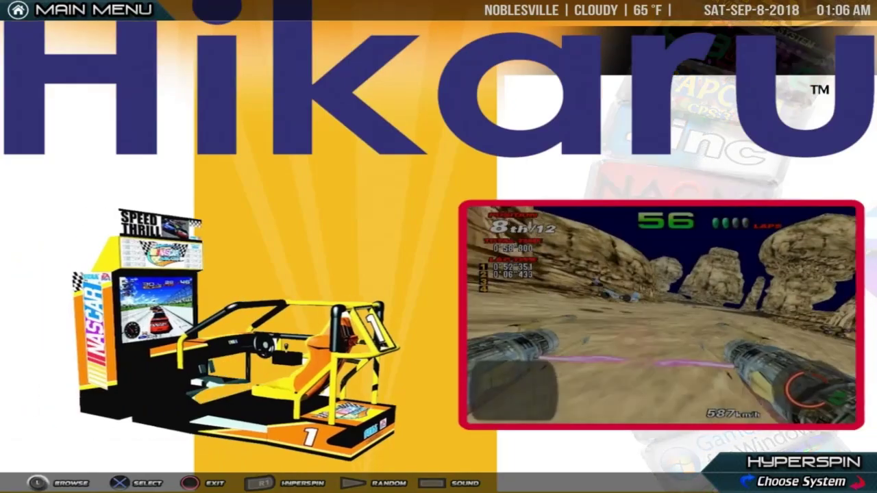
{"action": "key", "text": "Down"}
{"action": "key", "text": "Down"}
{"action": "key", "text": "Down"}
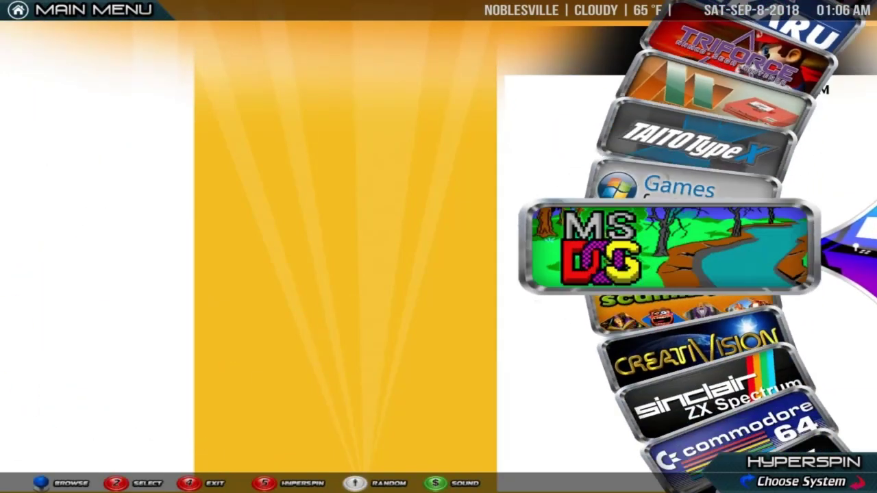
{"action": "key", "text": "Down"}
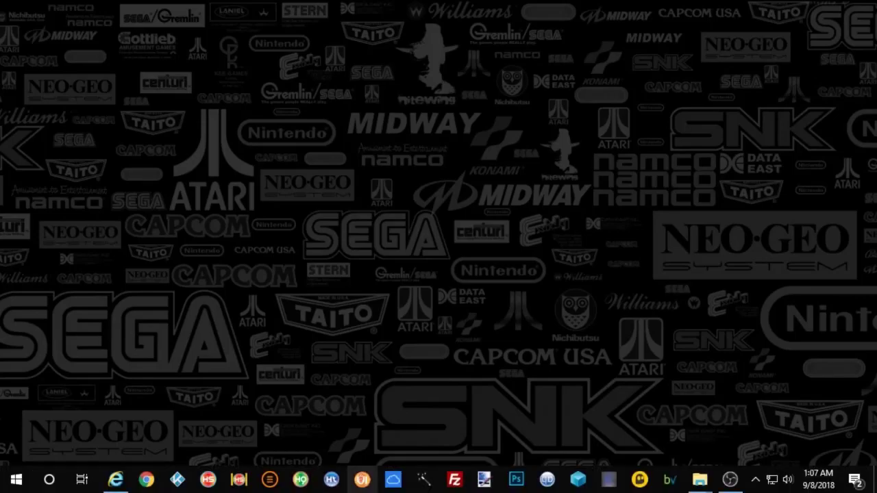
Restore the HyperSpin forum's HyperMedia downloads page and scroll its system subcategory list
{"action": "left_click", "coordinate": [121, 479]}
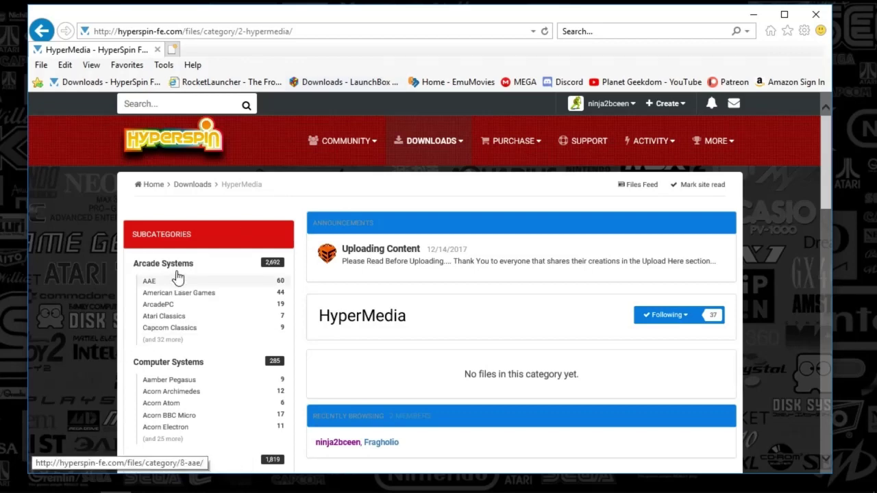
{"action": "left_click_drag", "start_coordinate": [822, 185], "coordinate": [822, 205]}
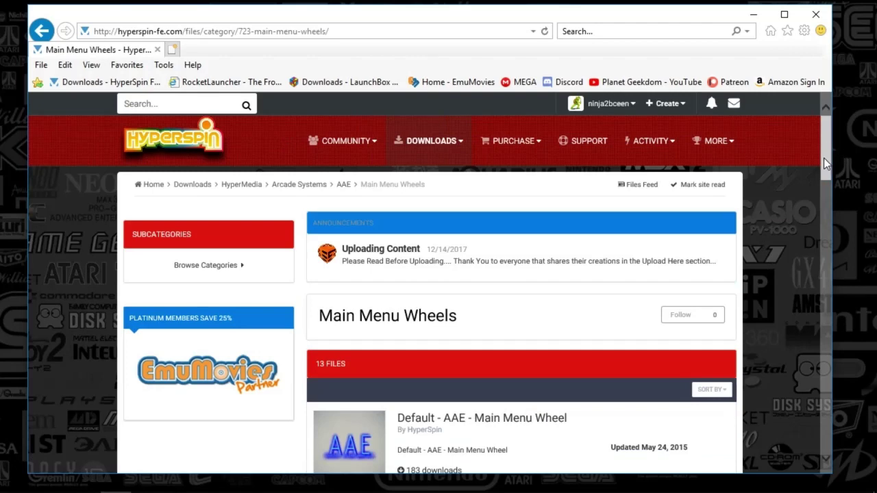
Scroll the AAE Main Menu Wheels downloads and compare them with the local AAE.png wheel image
{"action": "left_click_drag", "start_coordinate": [824, 157], "coordinate": [817, 387]}
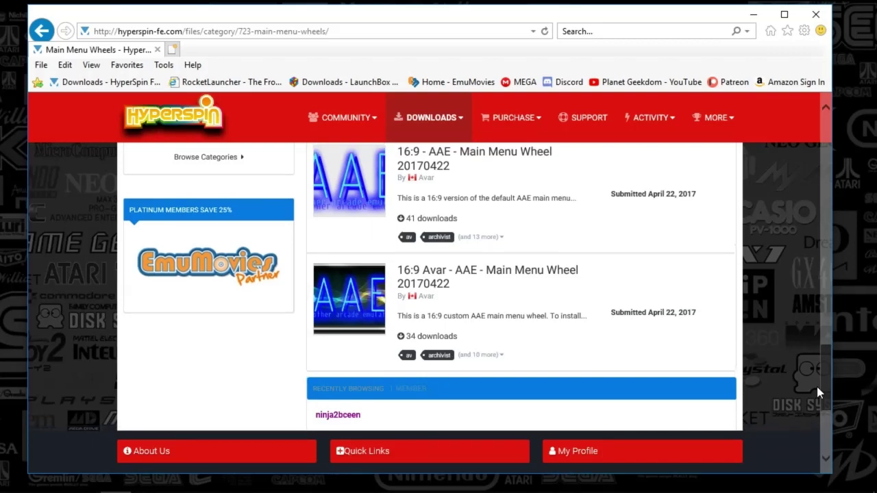
{"action": "left_click_drag", "start_coordinate": [817, 387], "coordinate": [833, 160]}
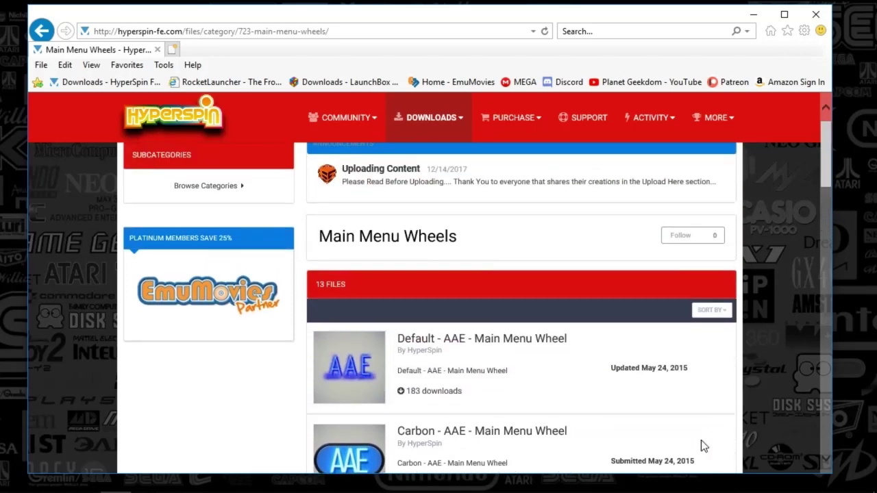
{"action": "mouse_move", "coordinate": [695, 488]}
{"action": "left_click", "coordinate": [628, 425]}
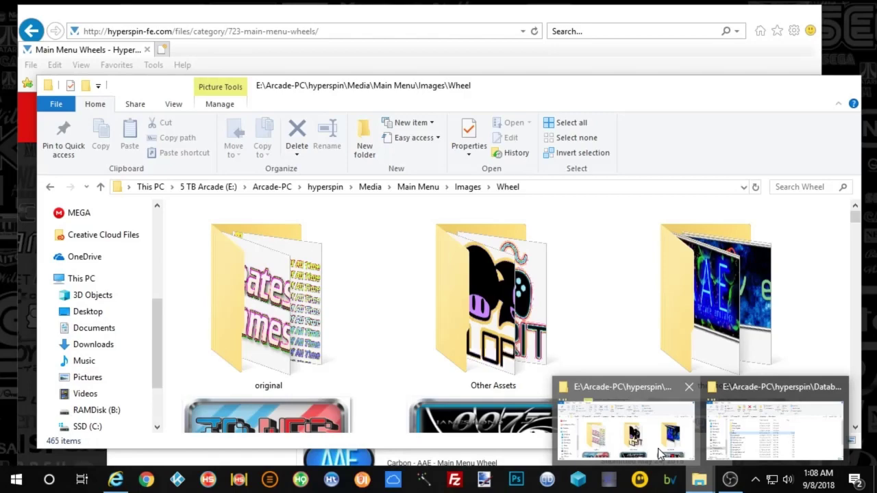
{"action": "scroll", "coordinate": [854, 219], "scroll_direction": "down", "scroll_amount": 3}
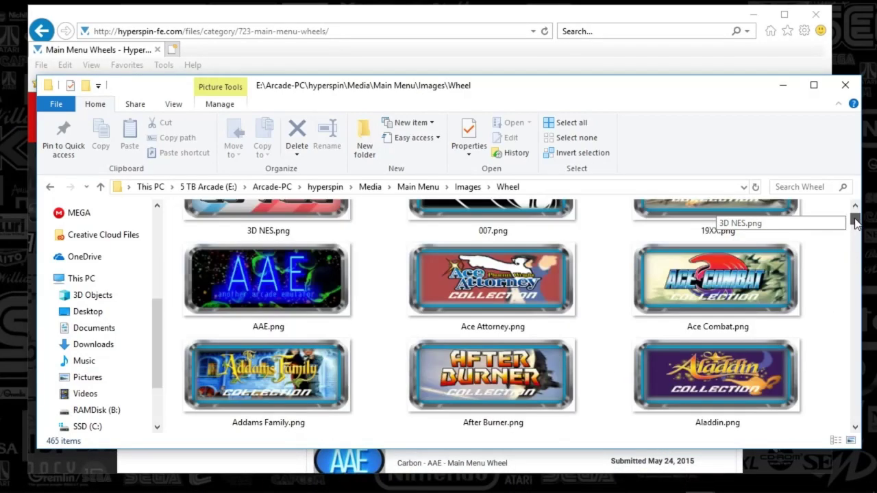
{"action": "left_click", "coordinate": [337, 276]}
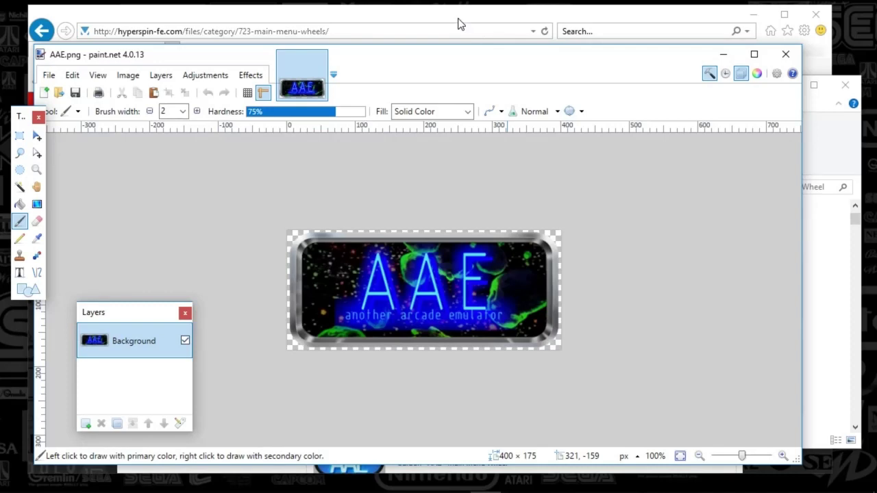
{"action": "left_click", "coordinate": [459, 24]}
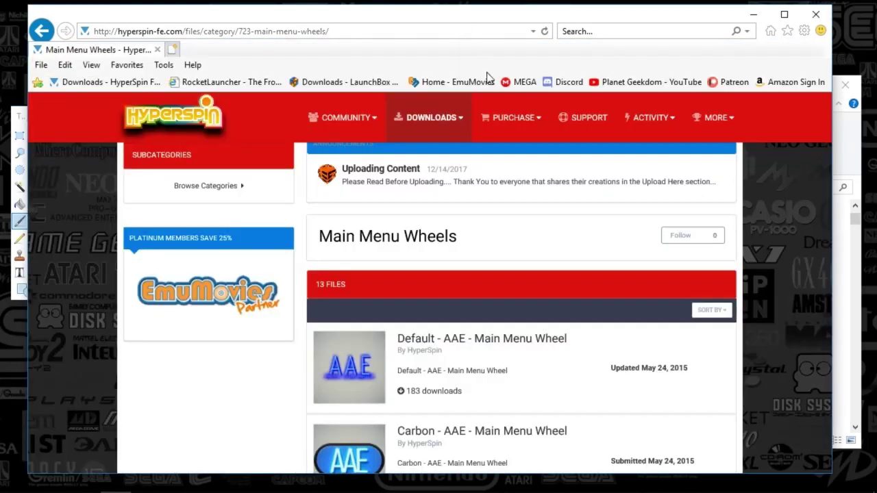
{"action": "left_click_drag", "start_coordinate": [829, 165], "coordinate": [834, 258]}
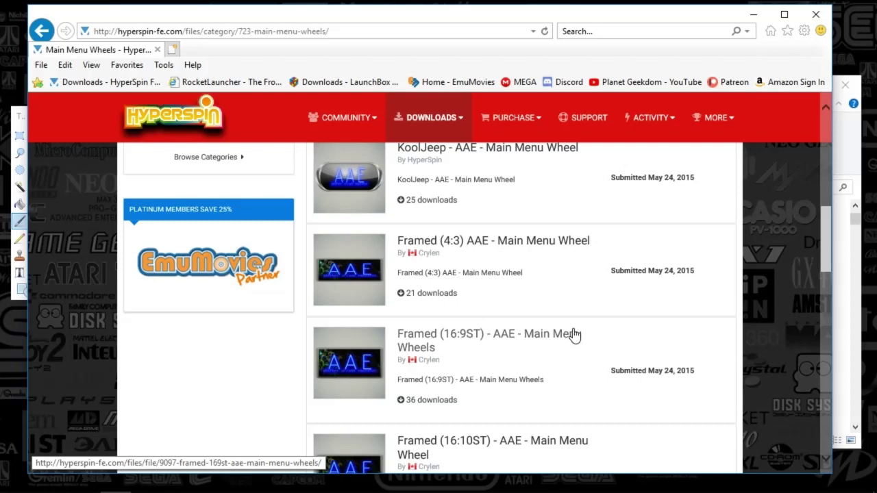
{"action": "left_click_drag", "start_coordinate": [827, 261], "coordinate": [826, 280]}
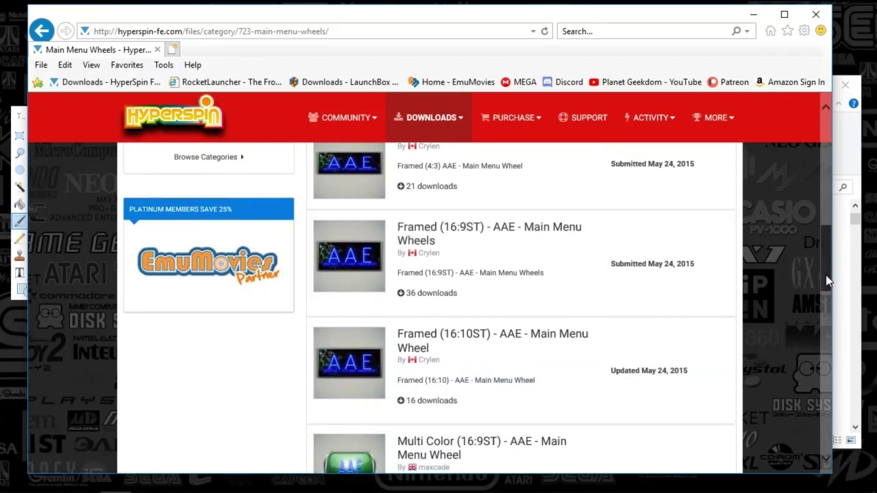
{"action": "mouse_move", "coordinate": [717, 487]}
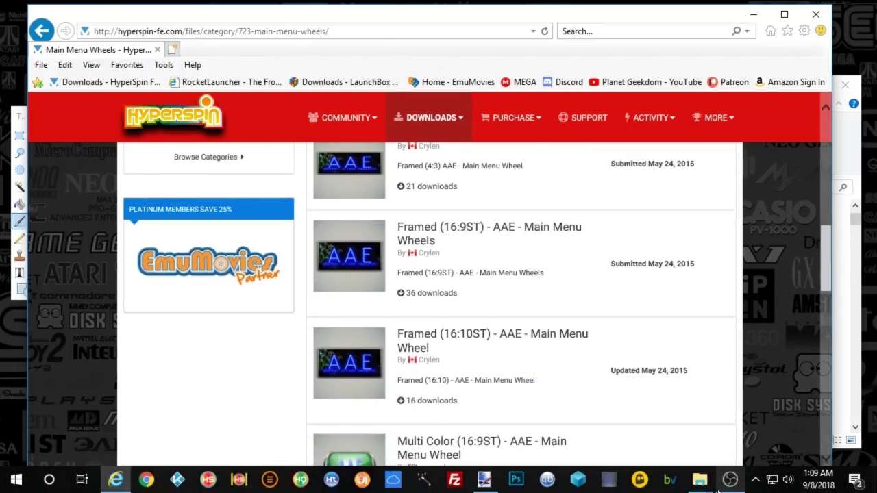
View the 400×175 AAE.png wheel in paint.net, then close paint.net
{"action": "left_click", "coordinate": [673, 445]}
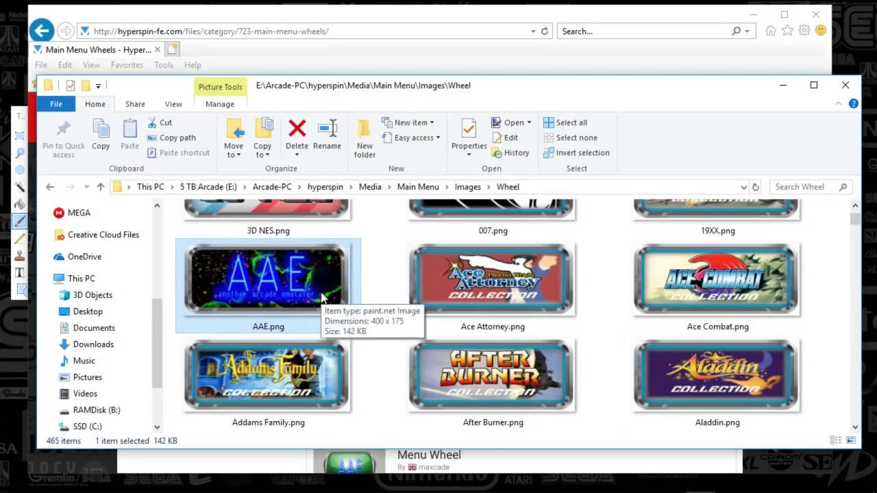
{"action": "double_click", "coordinate": [335, 333]}
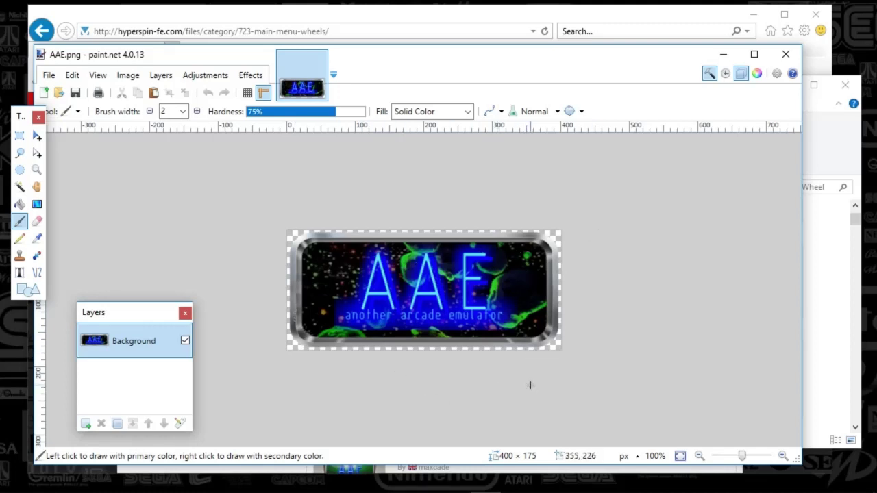
{"action": "left_click", "coordinate": [786, 55]}
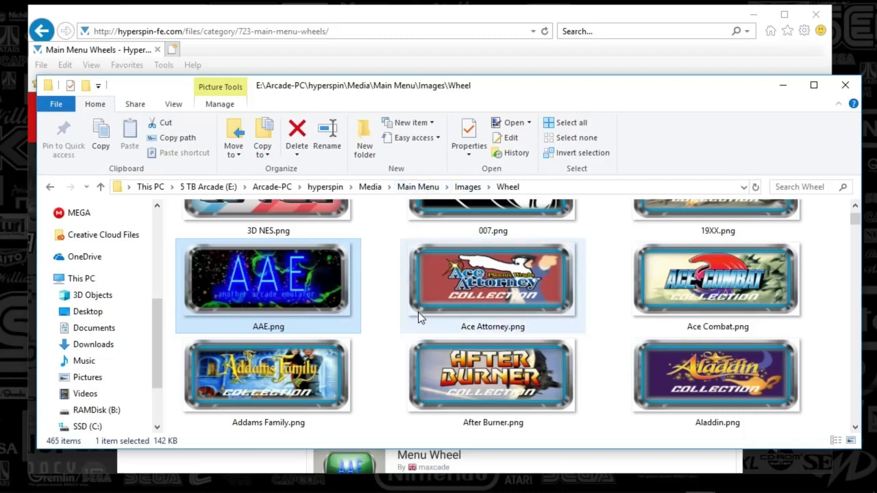
Navigate from Media into Microsoft MS-DOS\Images\Wheel, showing its 835 game wheel PNGs
{"action": "mouse_move", "coordinate": [419, 312]}
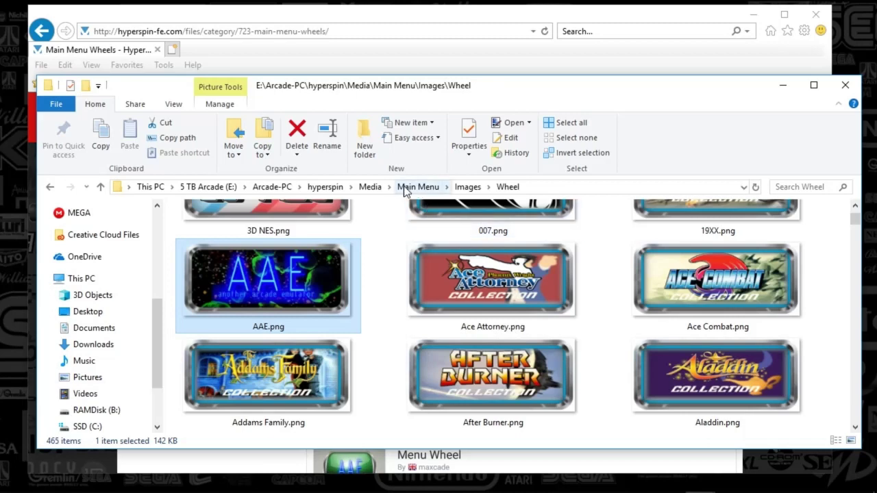
{"action": "left_click", "coordinate": [370, 187]}
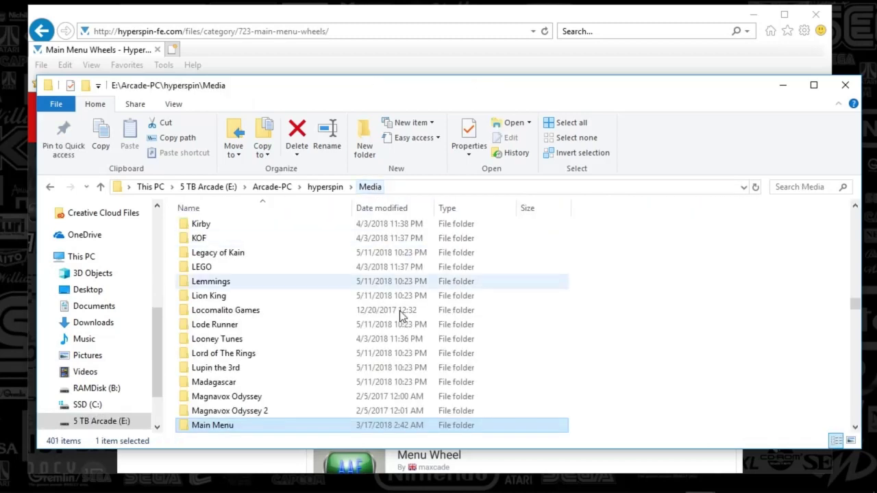
{"action": "scroll", "coordinate": [308, 404], "scroll_direction": "down", "scroll_amount": 5}
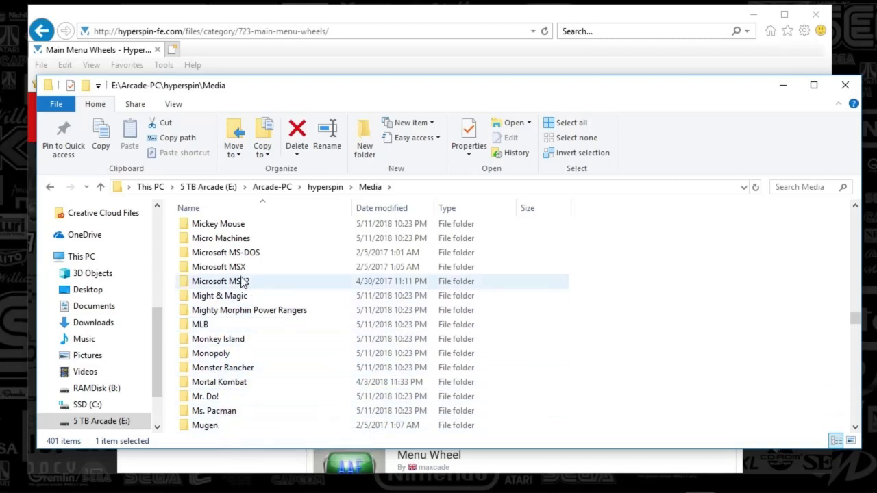
{"action": "left_click", "coordinate": [226, 254]}
{"action": "double_click", "coordinate": [226, 254]}
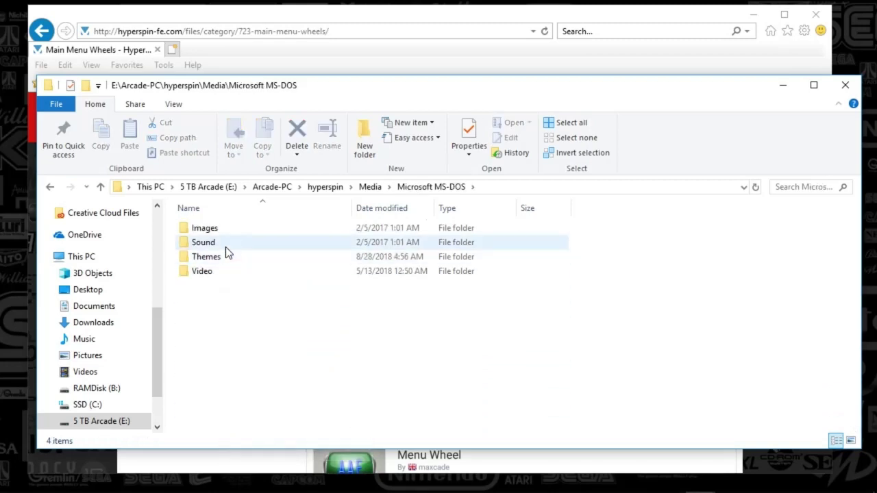
{"action": "left_click", "coordinate": [220, 270]}
{"action": "left_click", "coordinate": [212, 232]}
{"action": "double_click", "coordinate": [211, 232]}
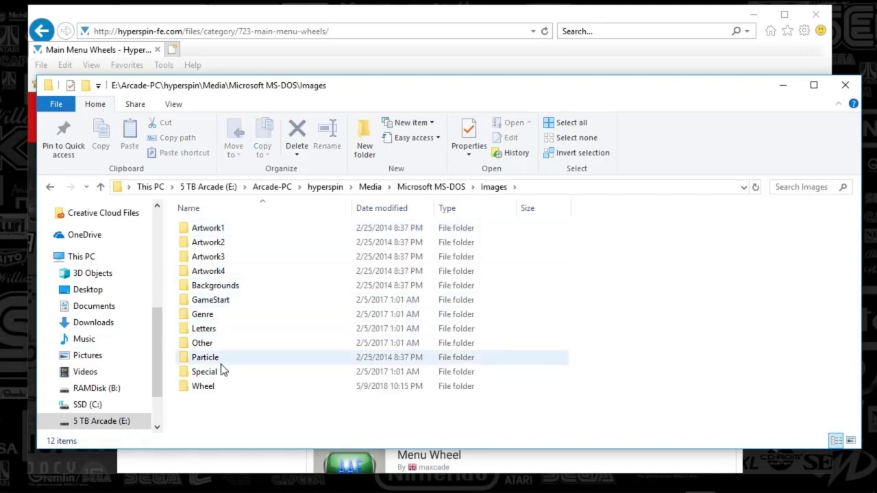
{"action": "double_click", "coordinate": [226, 387]}
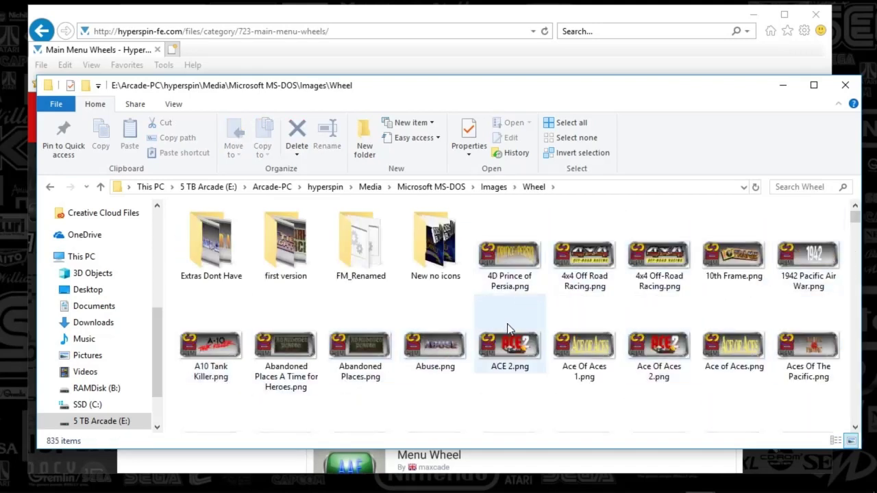
{"action": "double_click", "coordinate": [211, 363]}
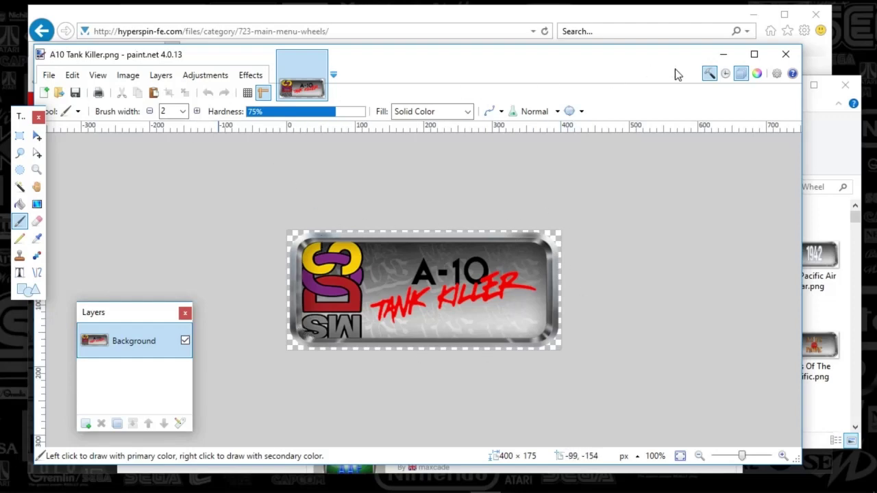
{"action": "left_click", "coordinate": [786, 54]}
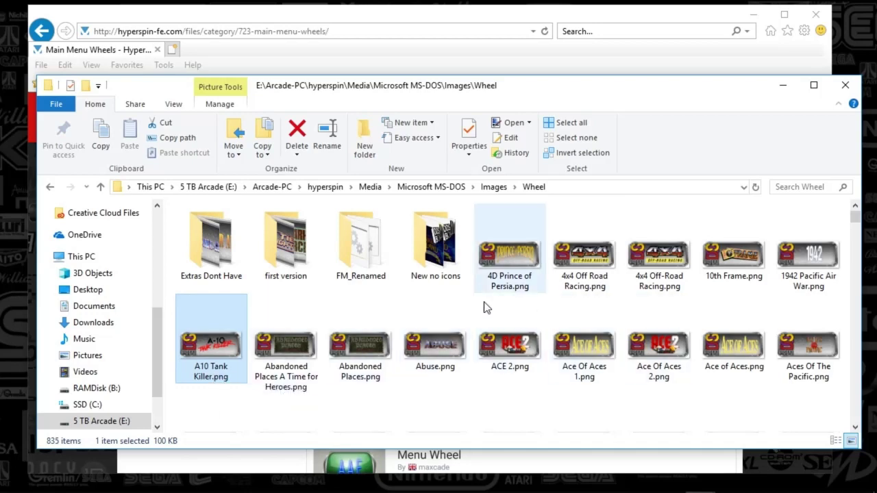
Navigate from Media into the Main Menu\Images\Wheel folder
{"action": "left_click", "coordinate": [371, 187]}
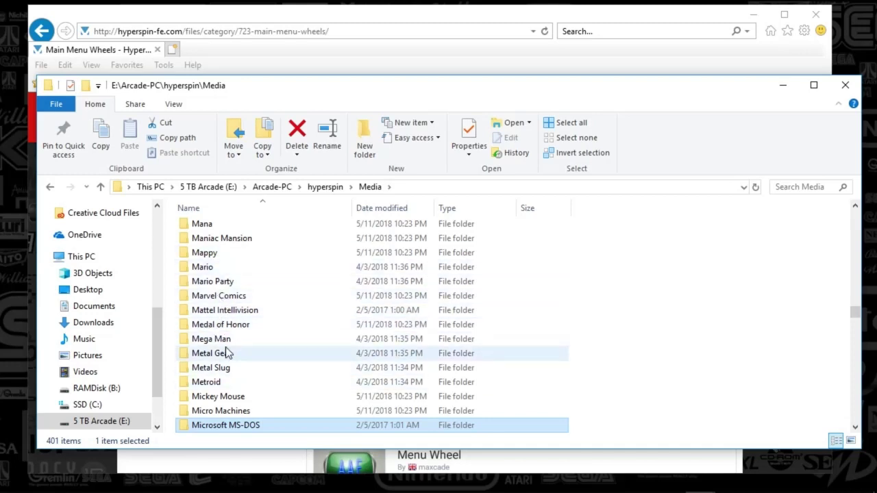
{"action": "scroll", "coordinate": [236, 267], "scroll_direction": "up", "scroll_amount": 5}
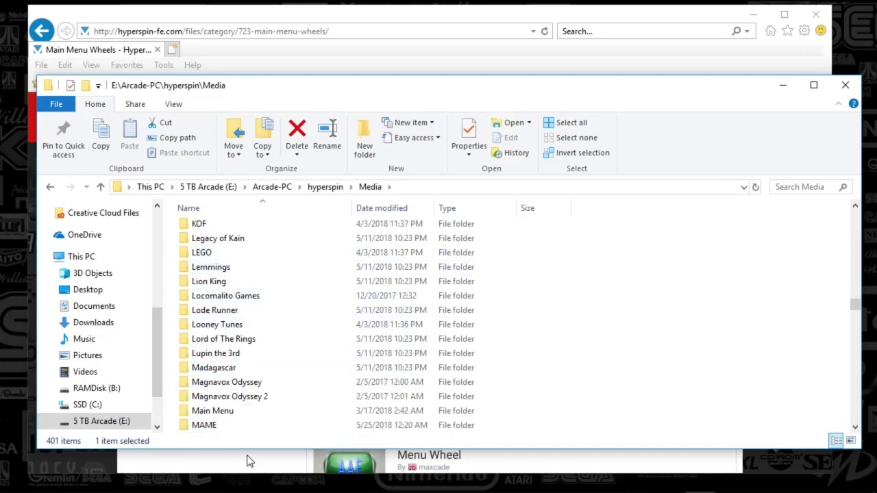
{"action": "double_click", "coordinate": [217, 414]}
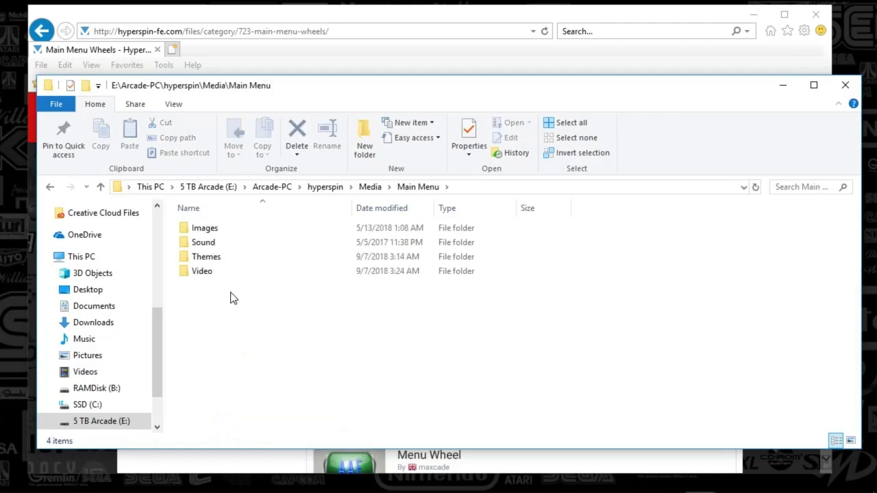
{"action": "double_click", "coordinate": [208, 229]}
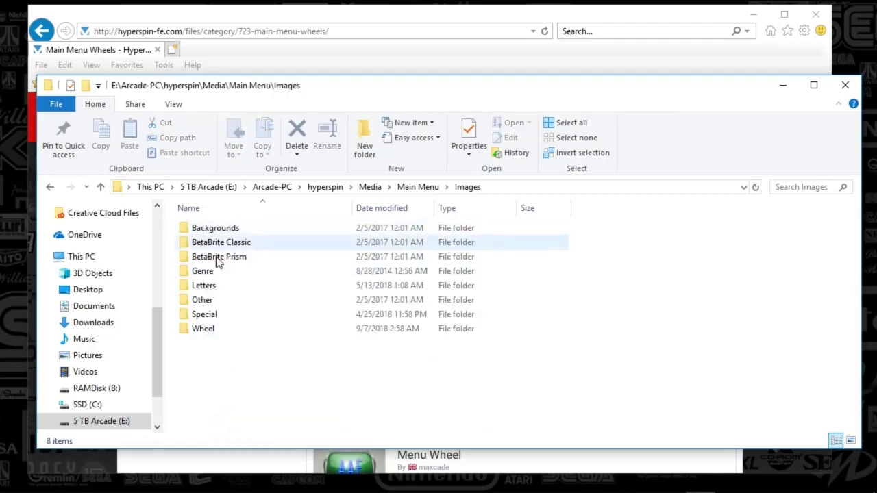
{"action": "double_click", "coordinate": [218, 327]}
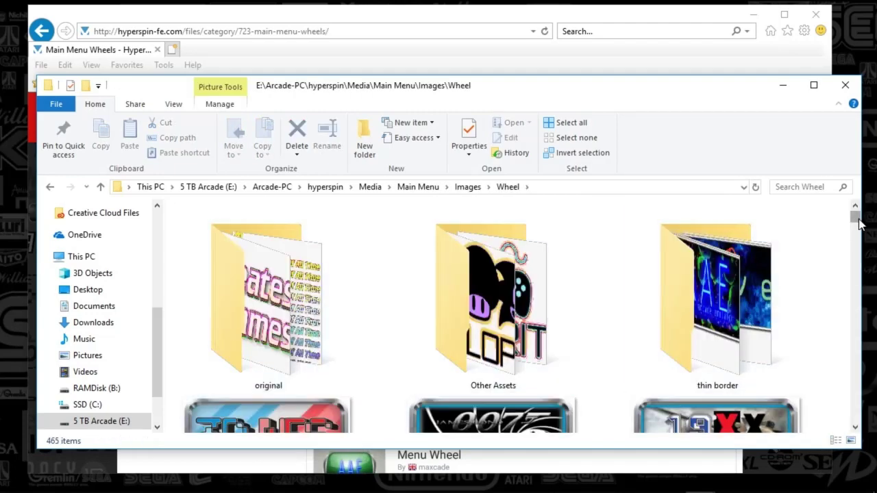
Scroll through the 465 Main Menu wheel thumbnails to review their borders
{"action": "left_click_drag", "start_coordinate": [859, 221], "coordinate": [859, 227]}
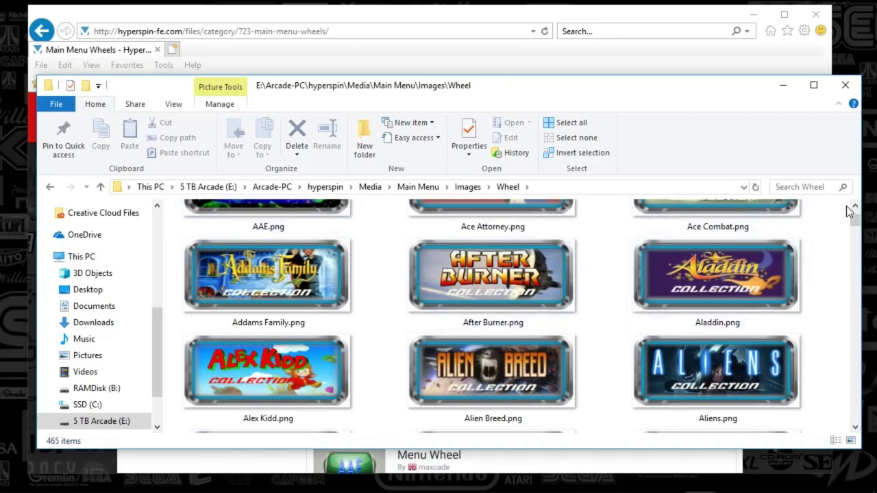
{"action": "left_click_drag", "start_coordinate": [855, 219], "coordinate": [855, 218]}
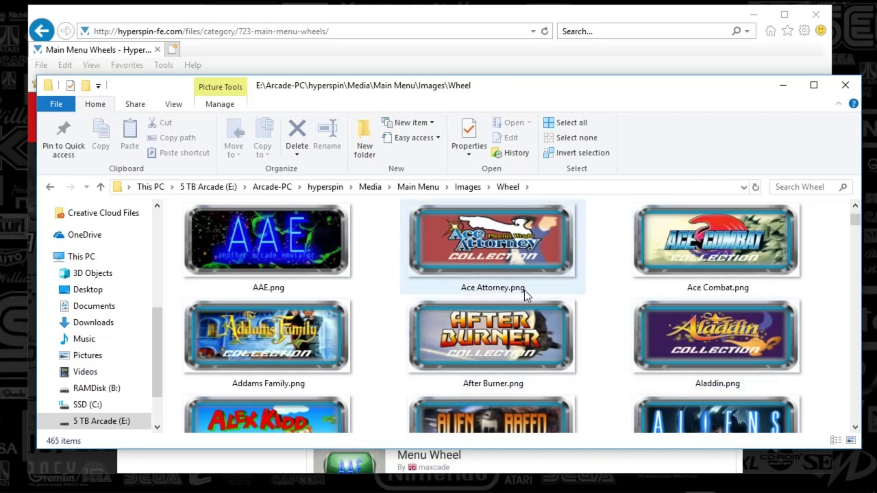
{"action": "mouse_move", "coordinate": [560, 300]}
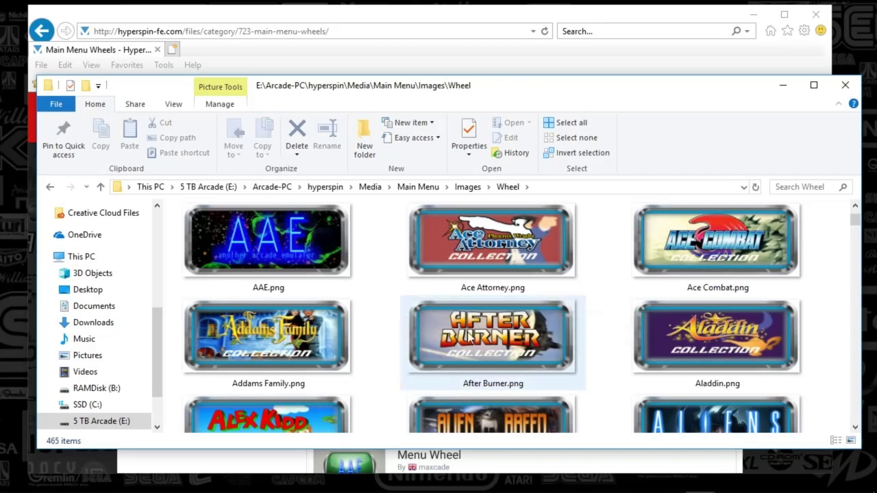
{"action": "mouse_move", "coordinate": [560, 315]}
{"action": "mouse_move", "coordinate": [452, 328]}
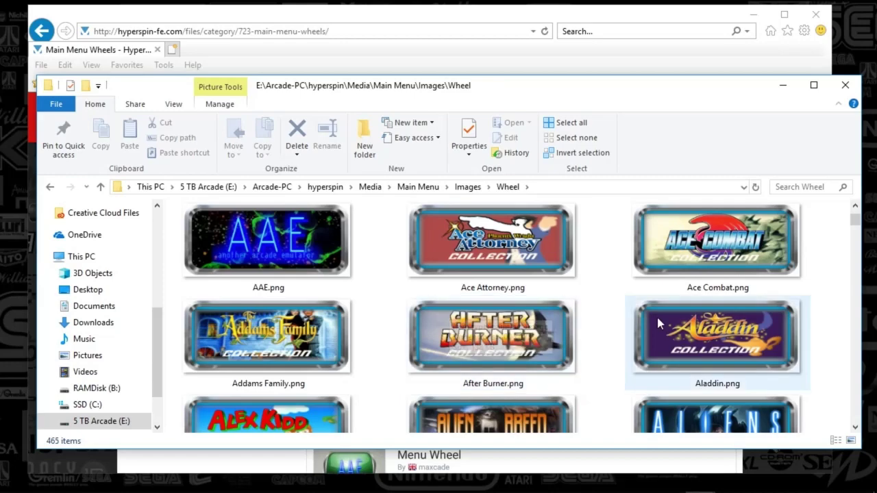
{"action": "left_click_drag", "start_coordinate": [855, 227], "coordinate": [860, 241]}
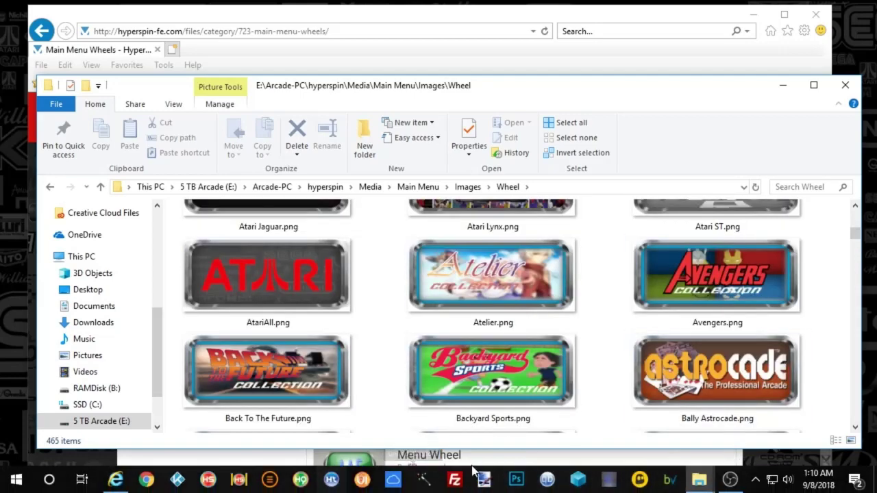
Launch FileZilla, dismiss the update notice, and connect to the saved Emumovies site through Site Manager
{"action": "left_click", "coordinate": [474, 474]}
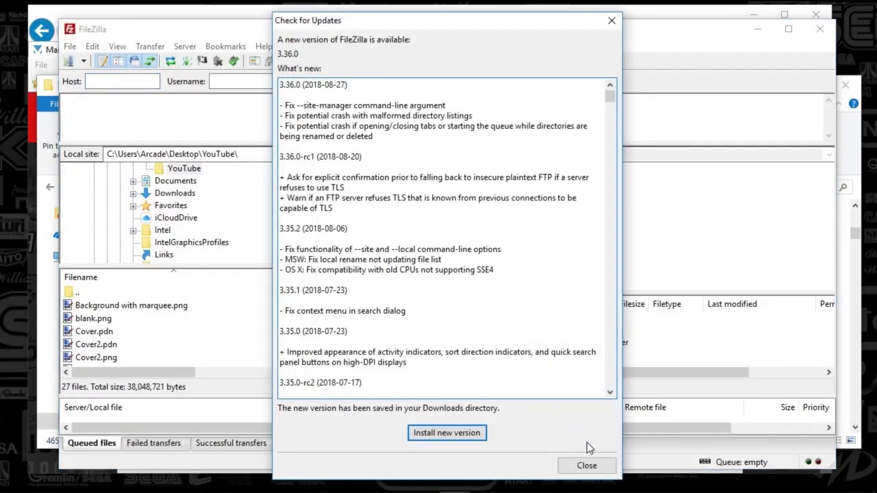
{"action": "left_click", "coordinate": [586, 466]}
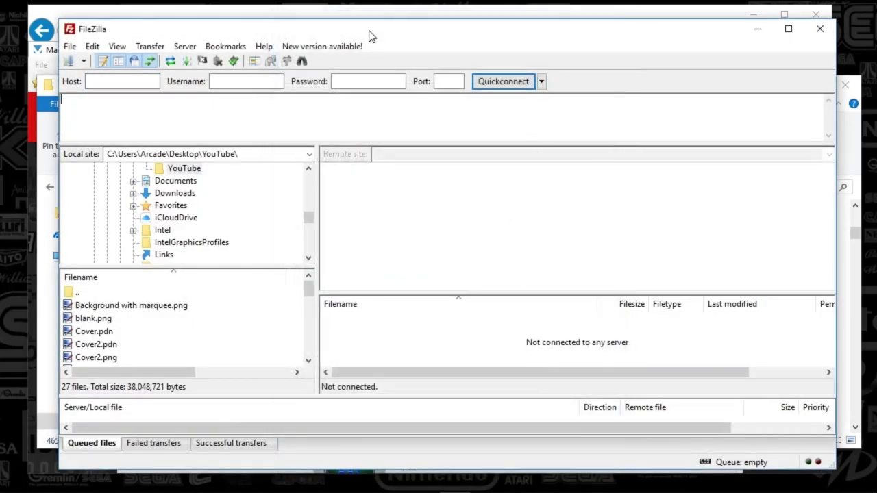
{"action": "left_click", "coordinate": [70, 46]}
{"action": "left_click", "coordinate": [75, 61]}
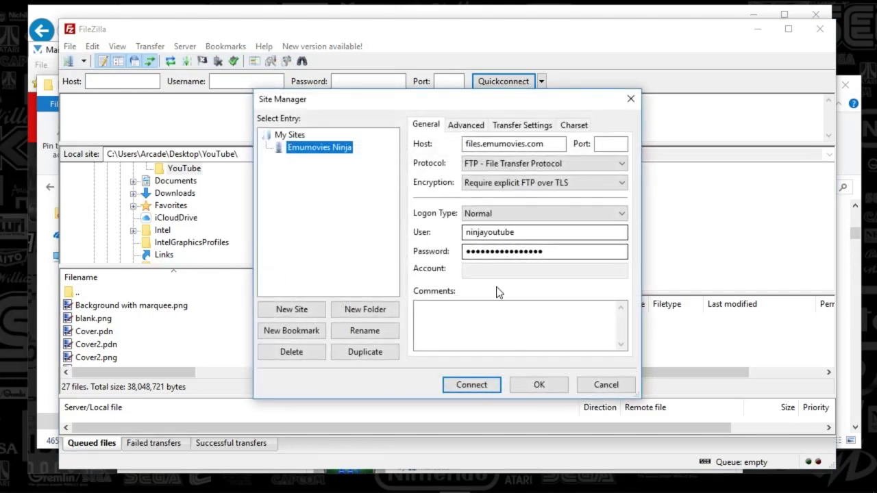
{"action": "left_click", "coordinate": [471, 385]}
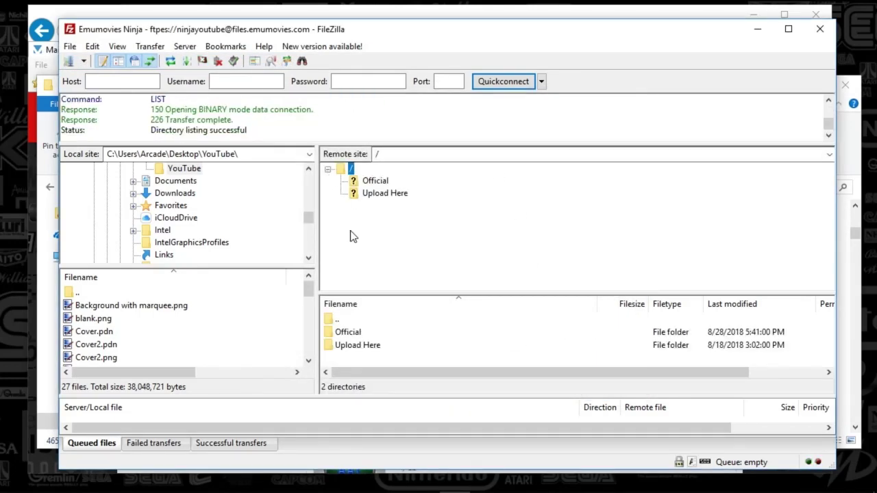
Drill the remote tree through Official, the Dojo folder, Hyperspin and Media into Main Menu
{"action": "left_click", "coordinate": [357, 181]}
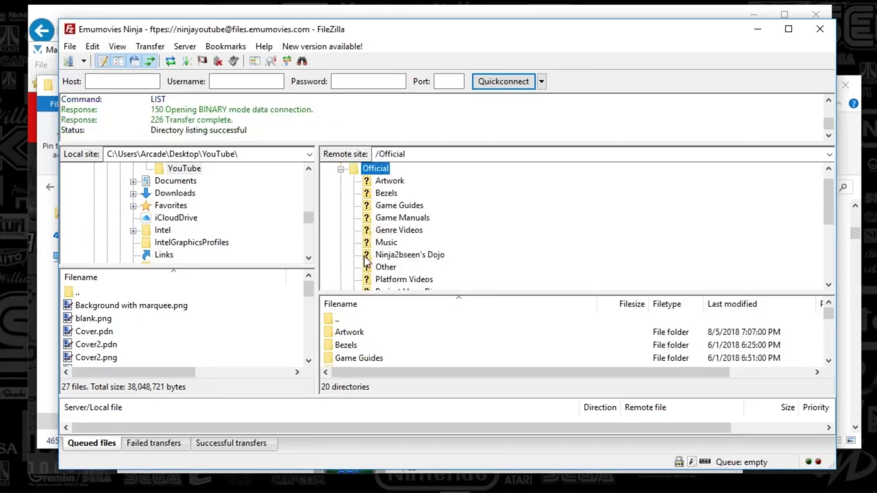
{"action": "left_click", "coordinate": [366, 255]}
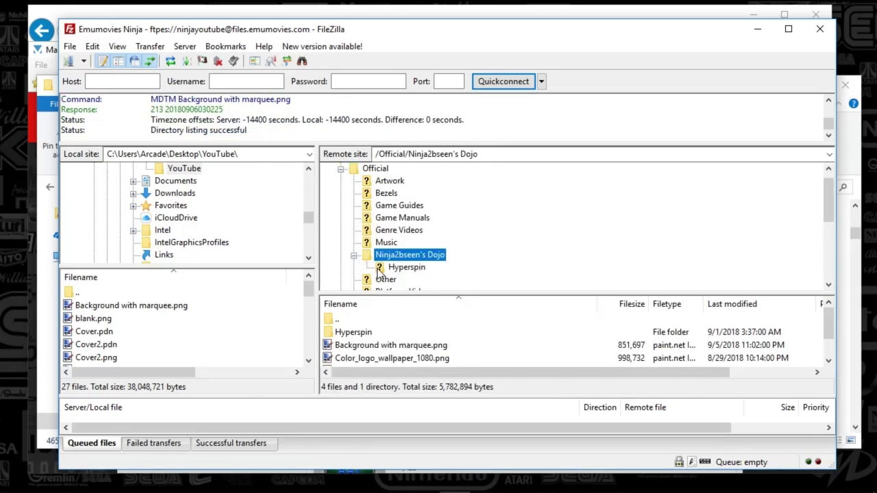
{"action": "left_click", "coordinate": [379, 268]}
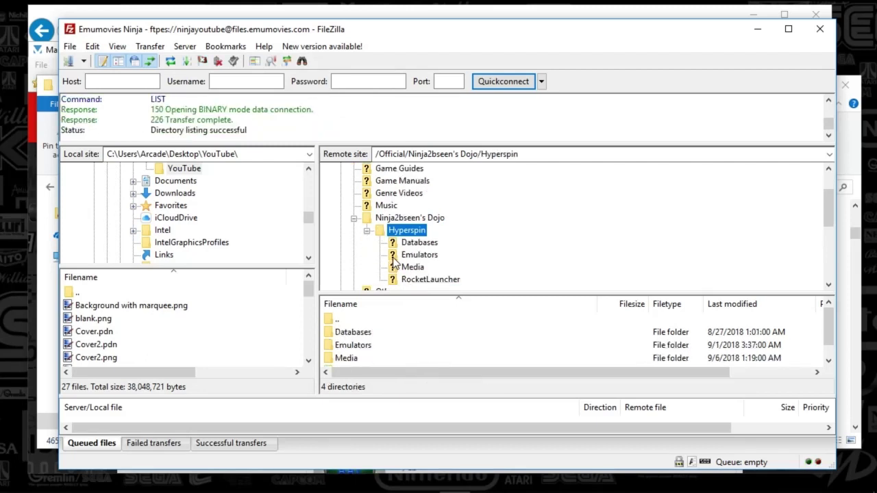
{"action": "left_click", "coordinate": [399, 268]}
{"action": "left_click", "coordinate": [379, 267]}
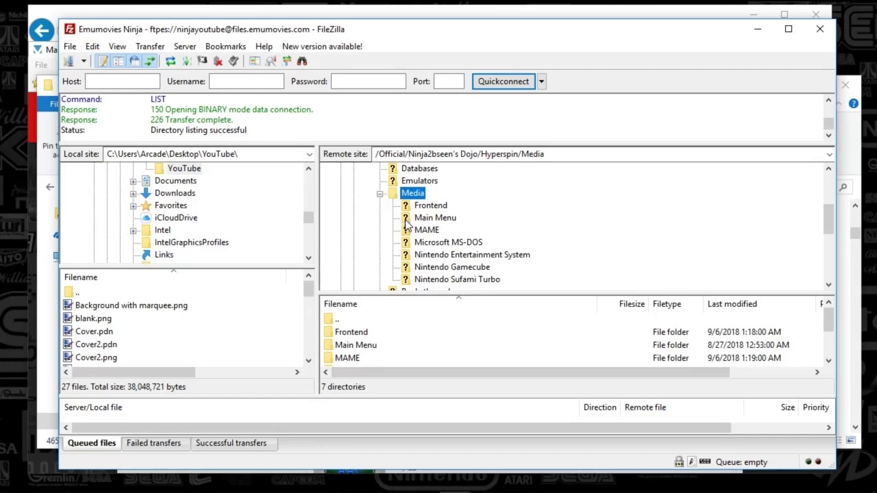
{"action": "left_click", "coordinate": [411, 219]}
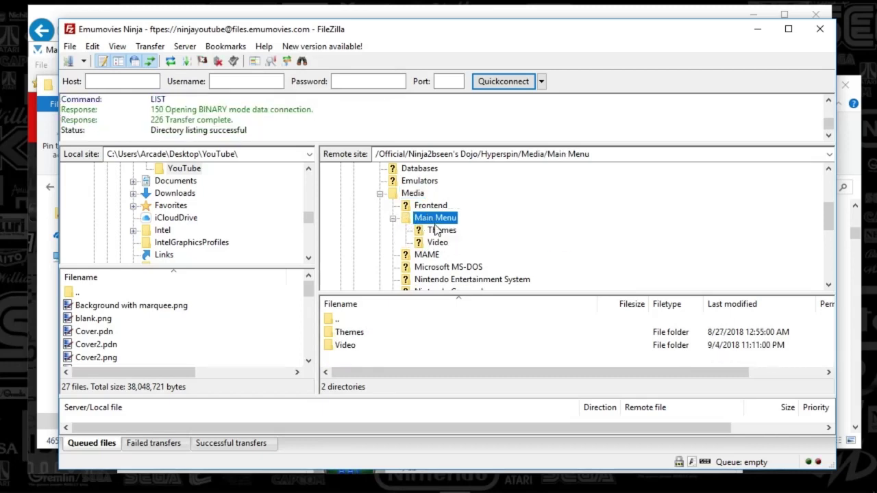